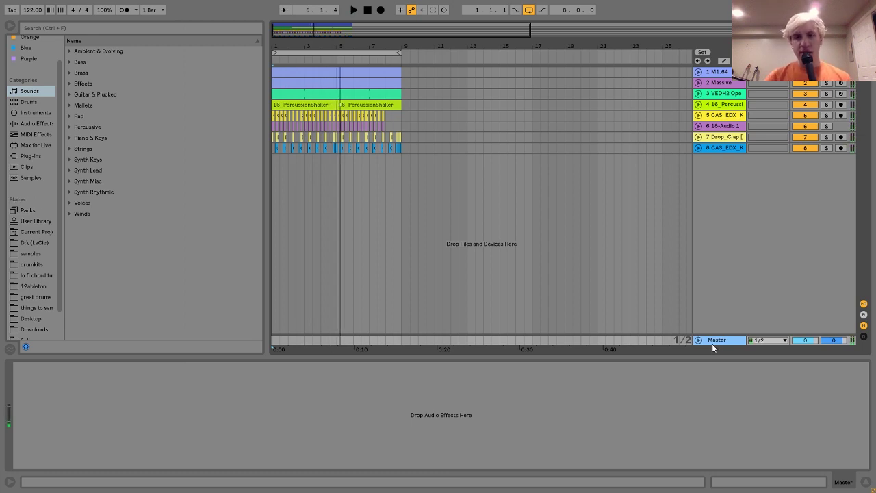
# Open the M1.64 track's instrument window to examine the M1HousePiano preset, and close it
pyautogui.click(720, 75)
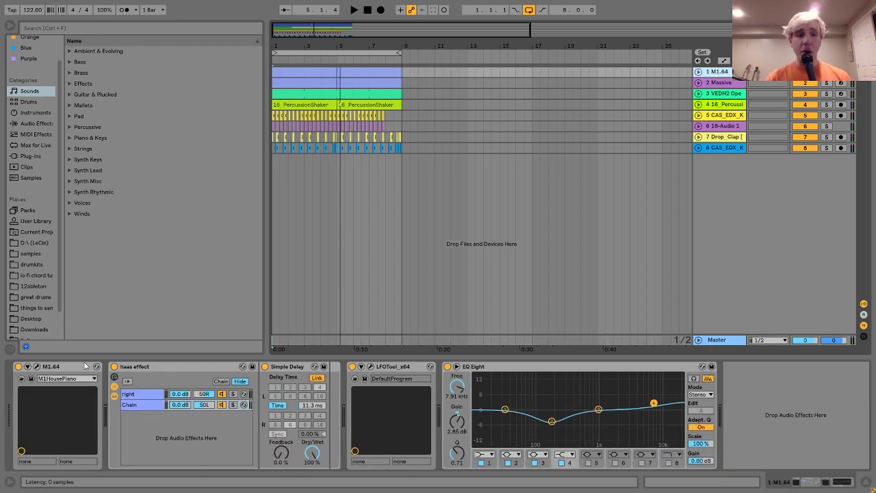
pyautogui.click(37, 366)
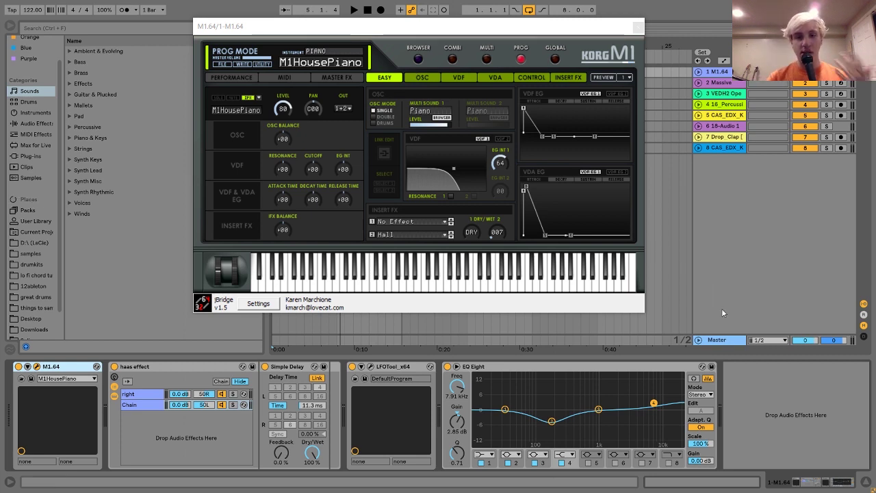
pyautogui.click(739, 370)
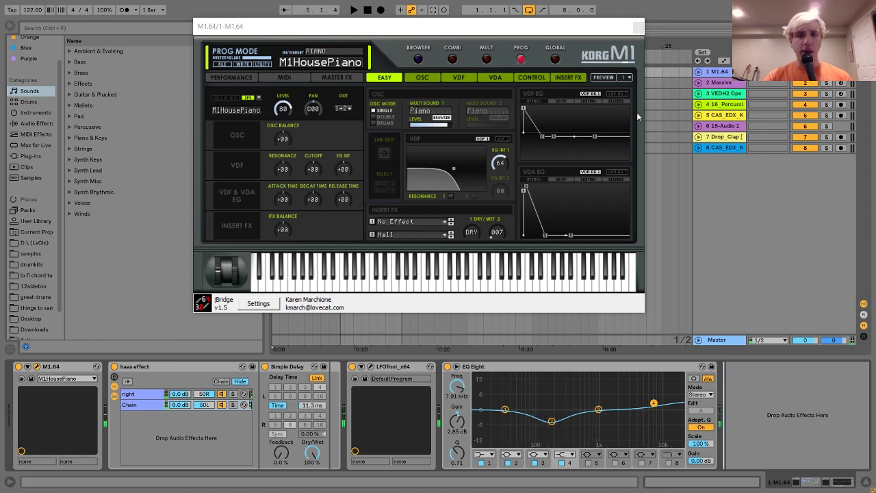
pyautogui.click(638, 28)
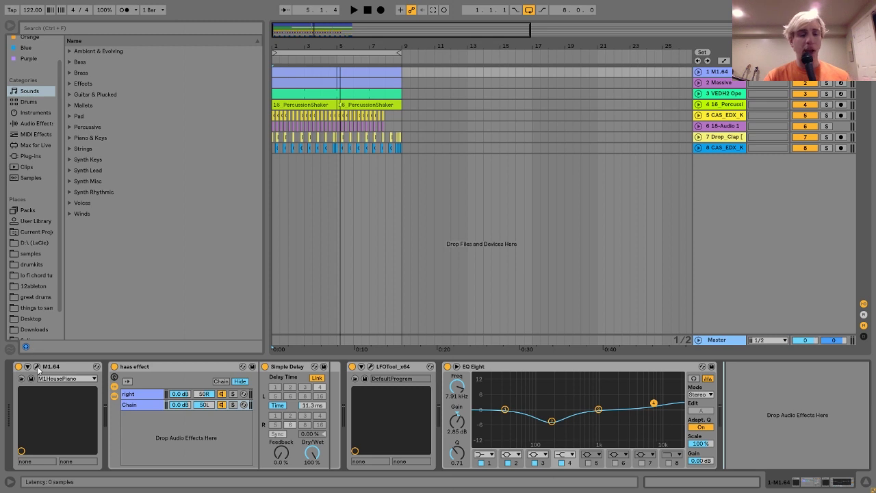
pyautogui.click(96, 367)
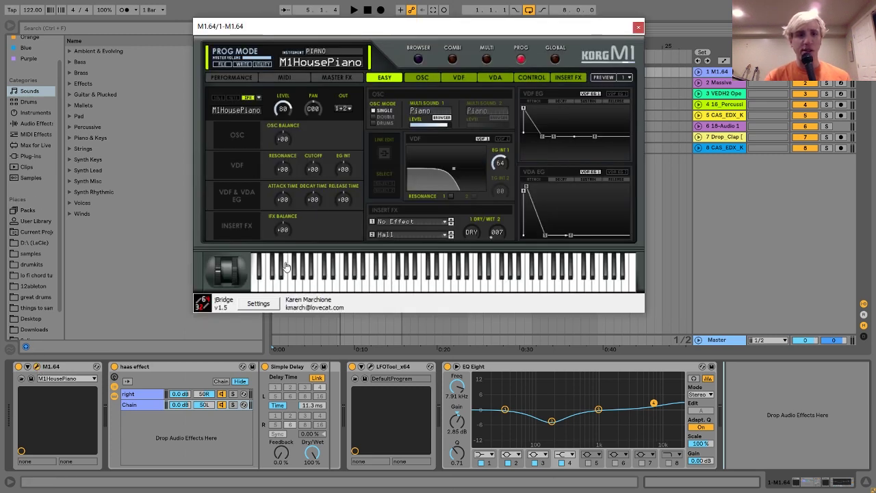
pyautogui.click(638, 27)
# Unfold the M1.64 track and open its first MIDI clip to examine the bass and chord notes
pyautogui.click(699, 73)
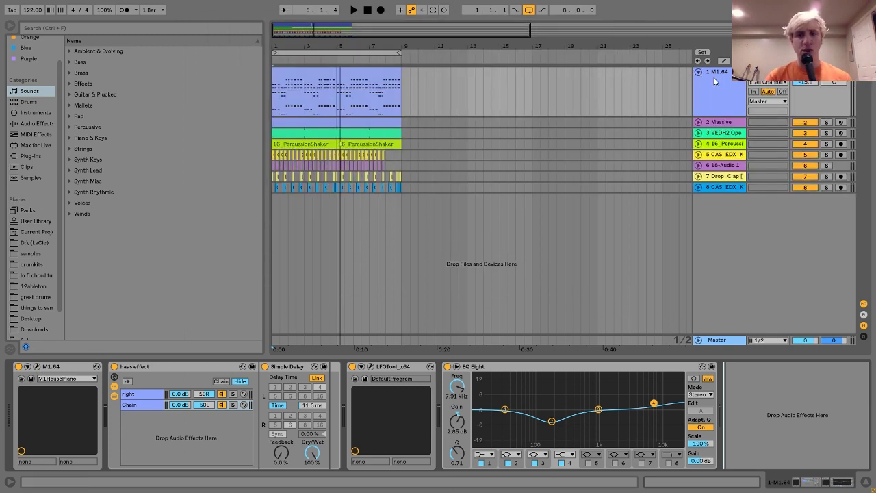
pyautogui.click(715, 80)
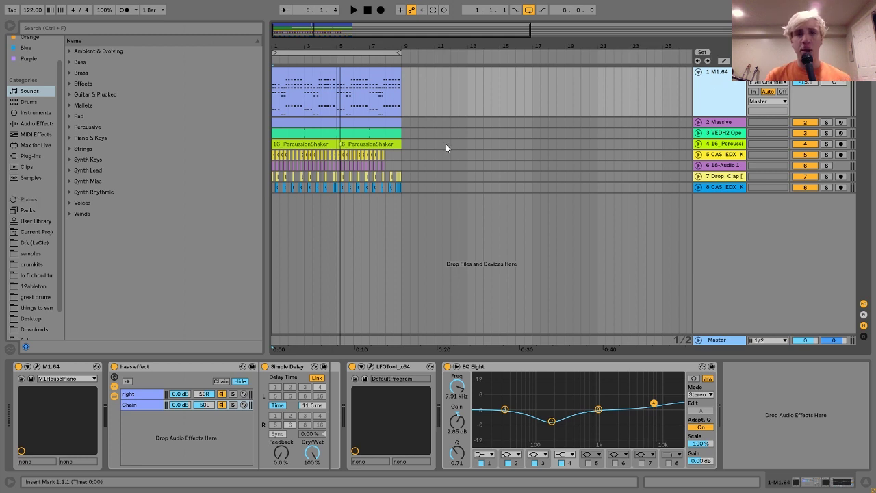
pyautogui.doubleClick(305, 93)
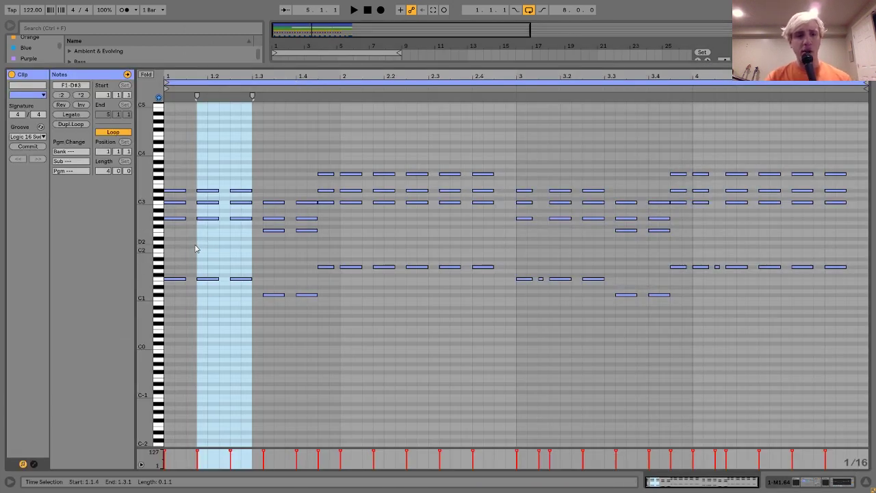
pyautogui.click(176, 280)
pyautogui.moveTo(186, 246); pyautogui.dragTo(625, 441)
pyautogui.click(689, 391)
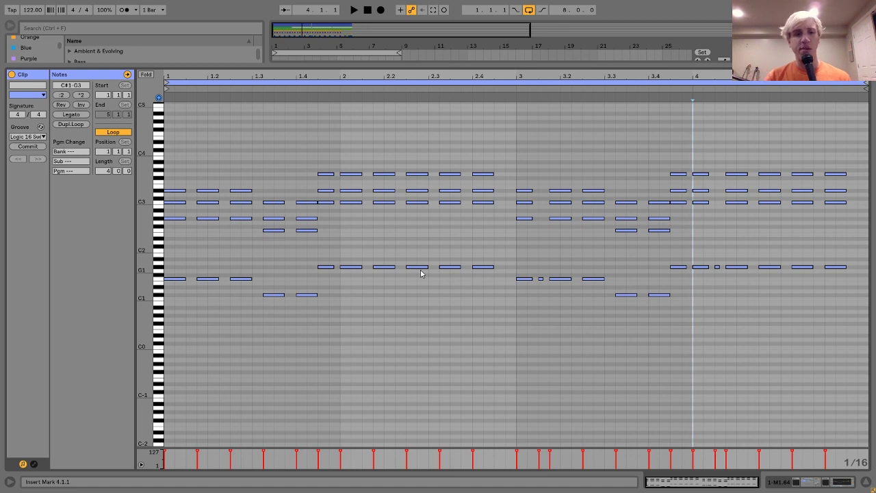
pyautogui.moveTo(220, 305); pyautogui.dragTo(197, 149)
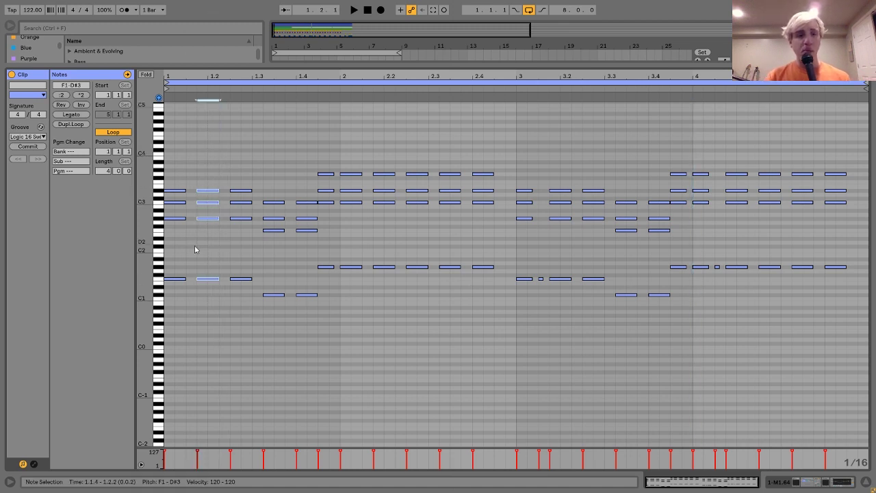
# Try transposing all the bass notes in the M1.64 clip up one octave
pyautogui.moveTo(173, 258); pyautogui.dragTo(867, 444)
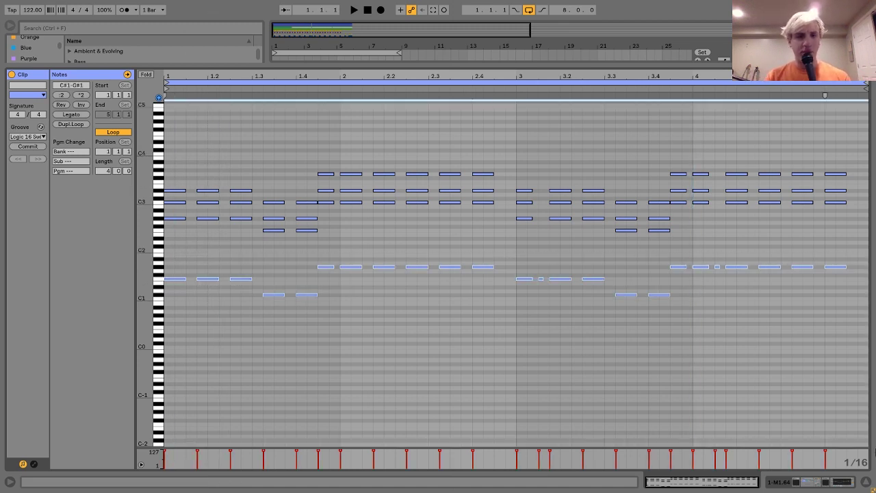
pyautogui.hotkey('shift', 'Up')
pyautogui.moveTo(211, 322); pyautogui.dragTo(197, 117)
pyautogui.moveTo(270, 282); pyautogui.dragTo(267, 169)
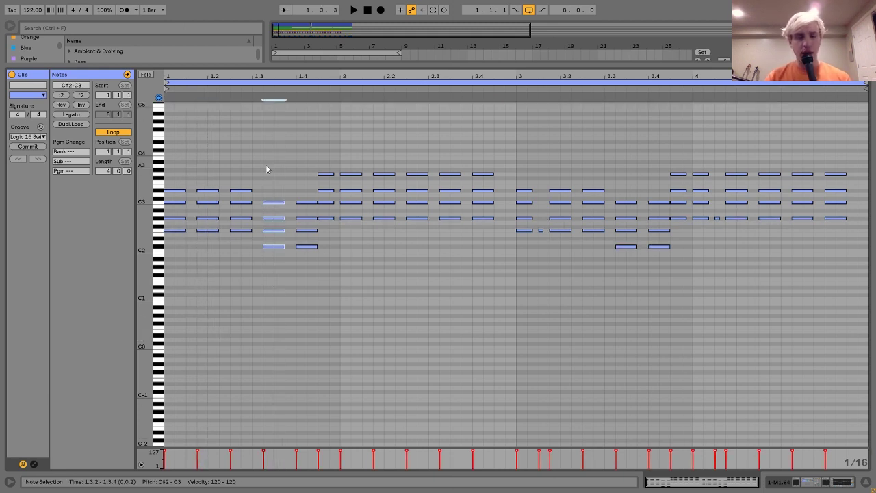
pyautogui.hotkey('ctrl', 'z')
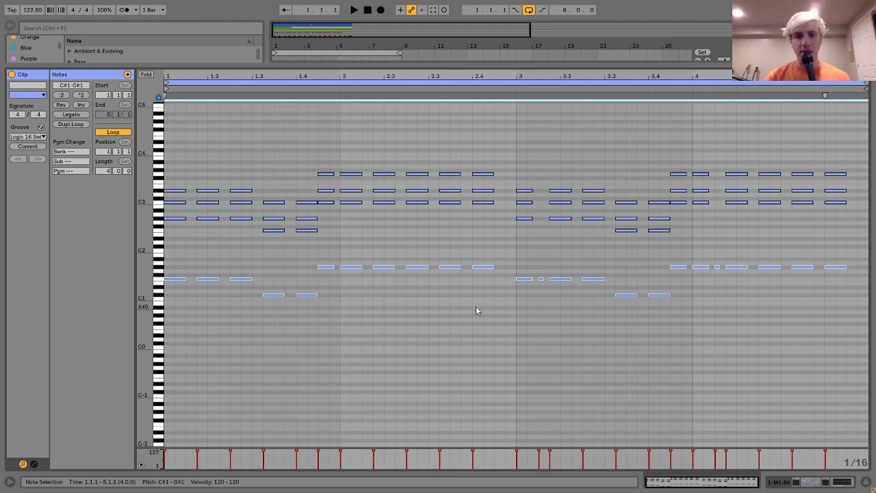
# Show the M1.64 track's device chain and bypass LFOTool, EQ Eight and the haas effect rack
pyautogui.click(811, 483)
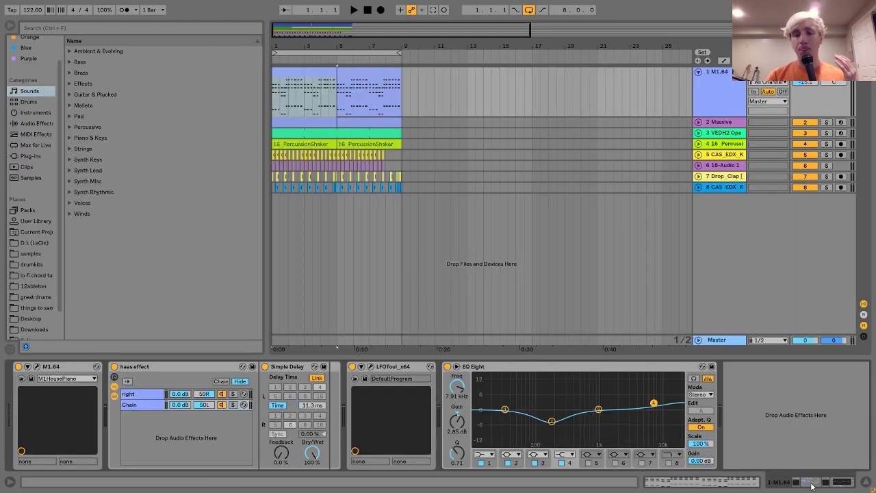
pyautogui.click(352, 367)
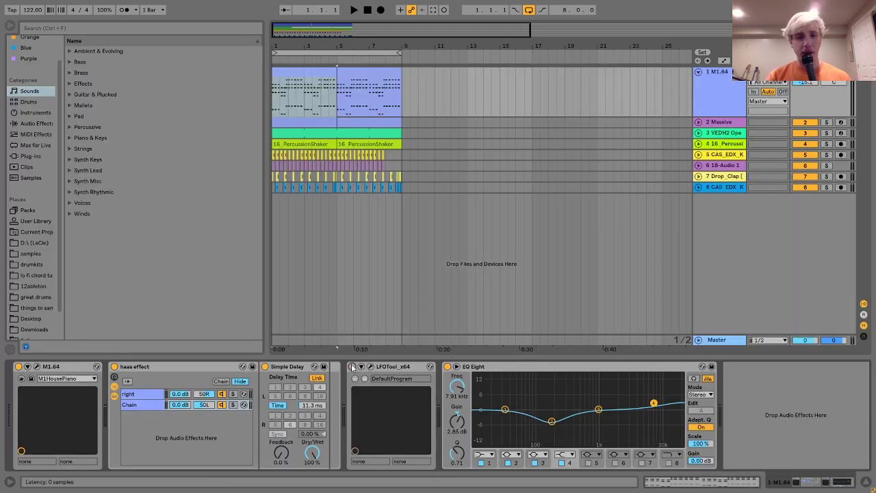
pyautogui.click(447, 367)
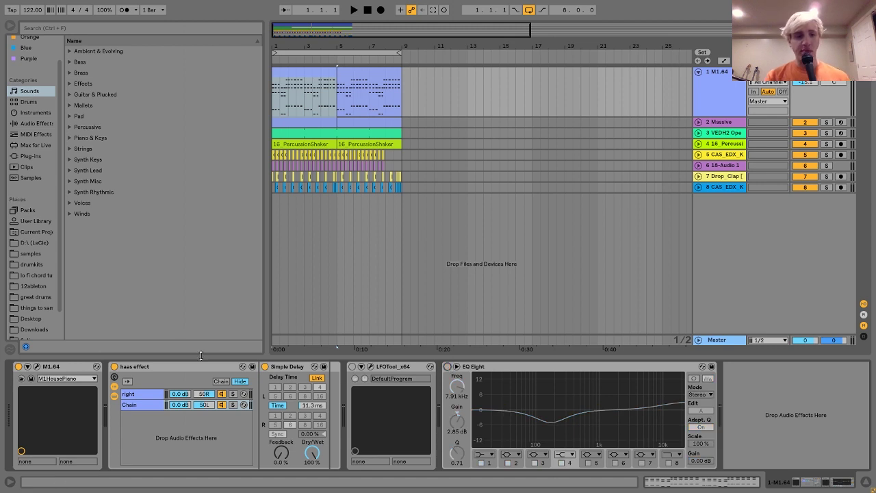
pyautogui.click(114, 367)
# Play the piano part and switch the haas effect rack on and off to compare the sound
pyautogui.press('space')
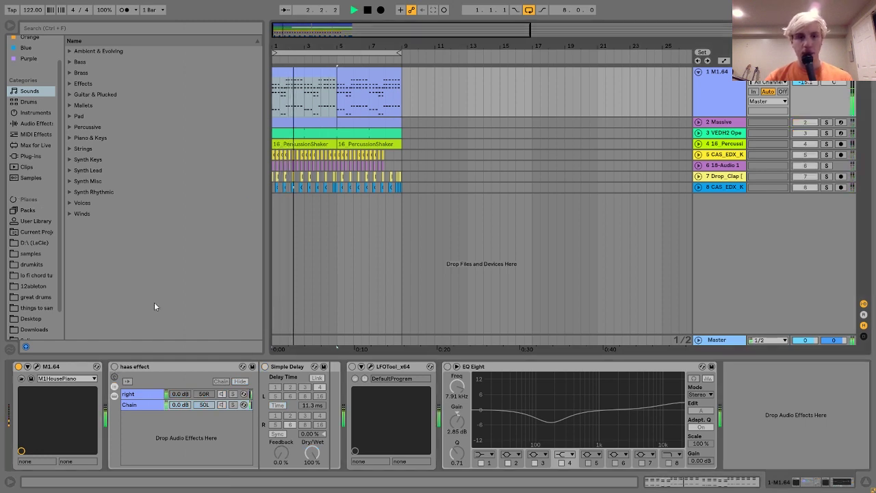
pyautogui.click(115, 368)
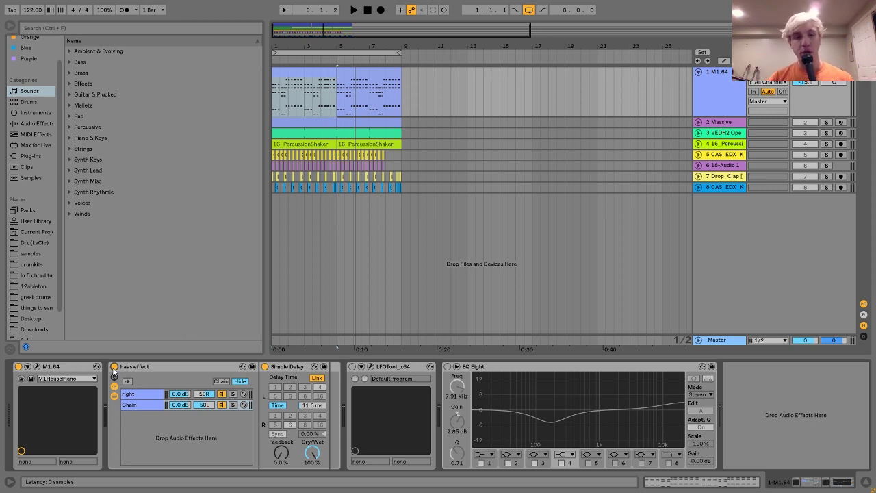
pyautogui.click(136, 370)
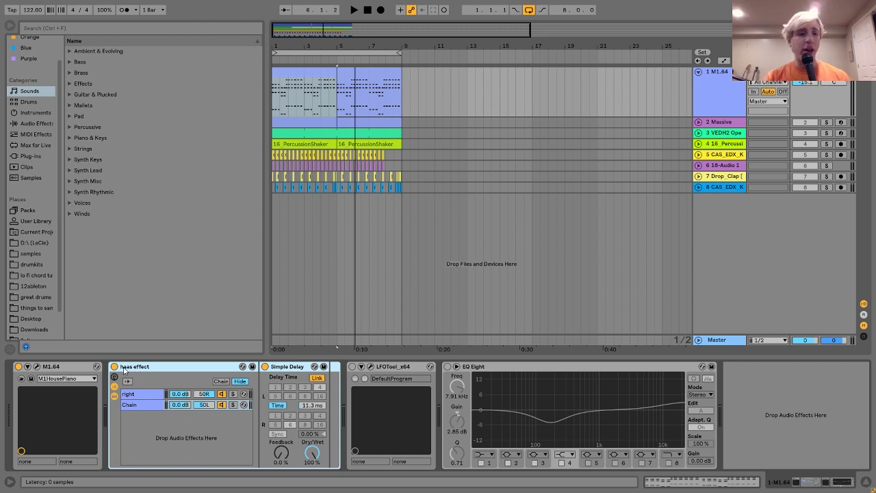
pyautogui.click(114, 367)
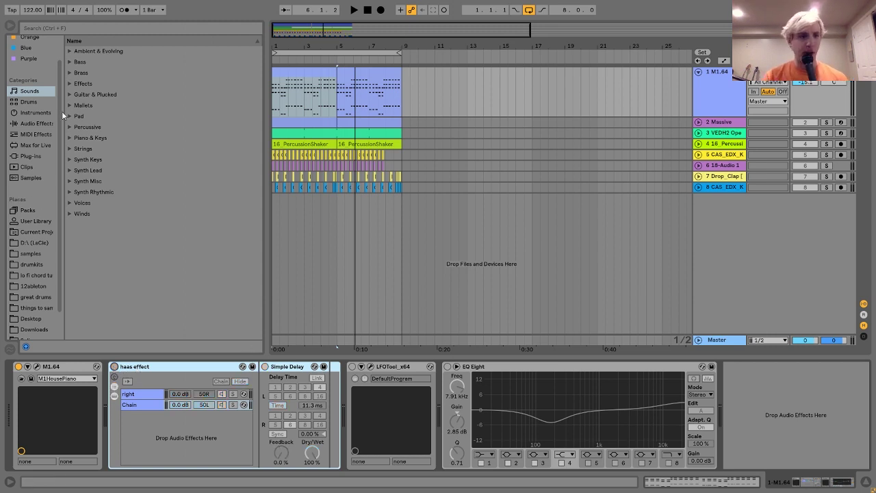
# Insert an empty Audio Effect Rack between the M1.64 instrument and the haas effect rack
pyautogui.click(35, 124)
pyautogui.scroll(5, 141, 100)
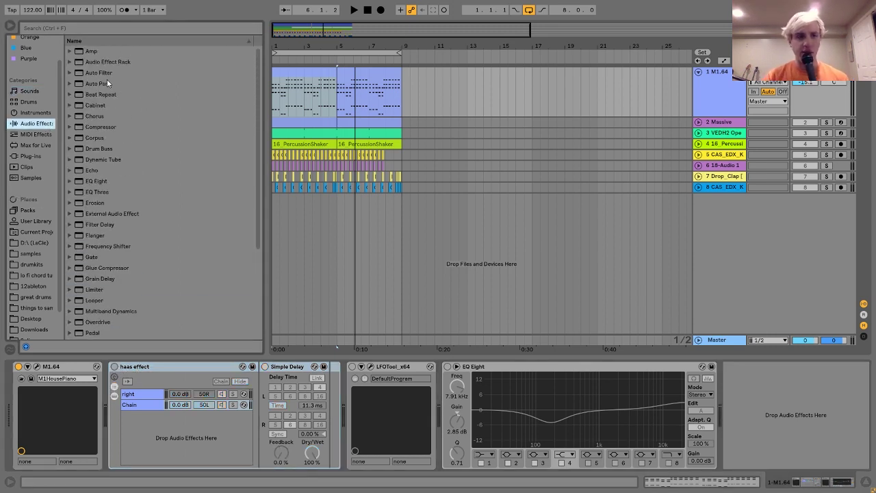
pyautogui.moveTo(100, 65); pyautogui.dragTo(109, 385)
pyautogui.click(118, 386)
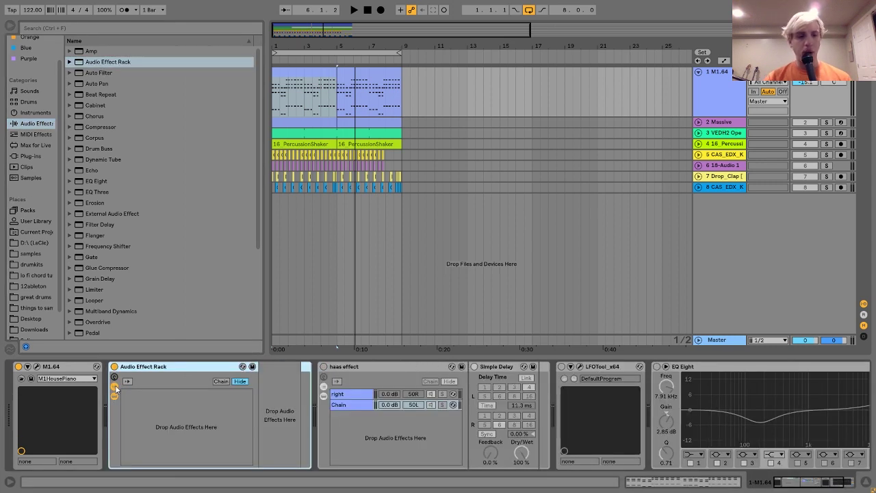
# Create two chains in the new Audio Effect Rack and pan them 50L and 50R
pyautogui.rightClick(147, 404)
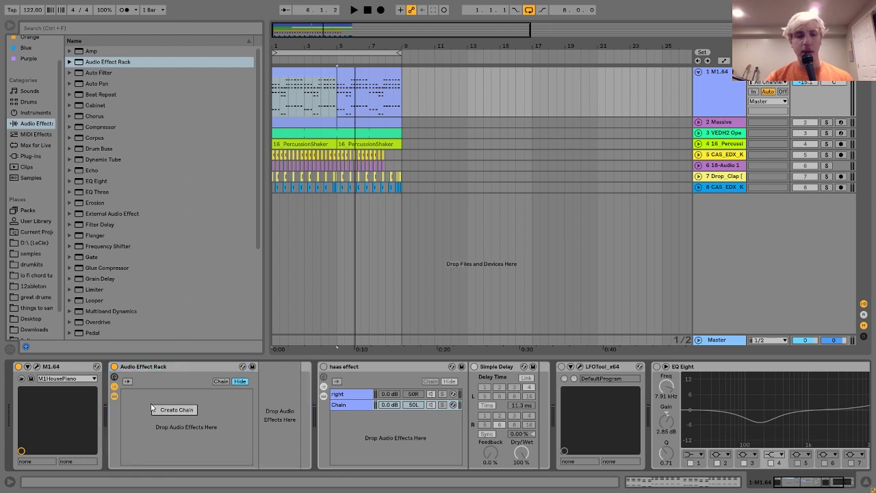
pyautogui.click(164, 410)
pyautogui.rightClick(162, 409)
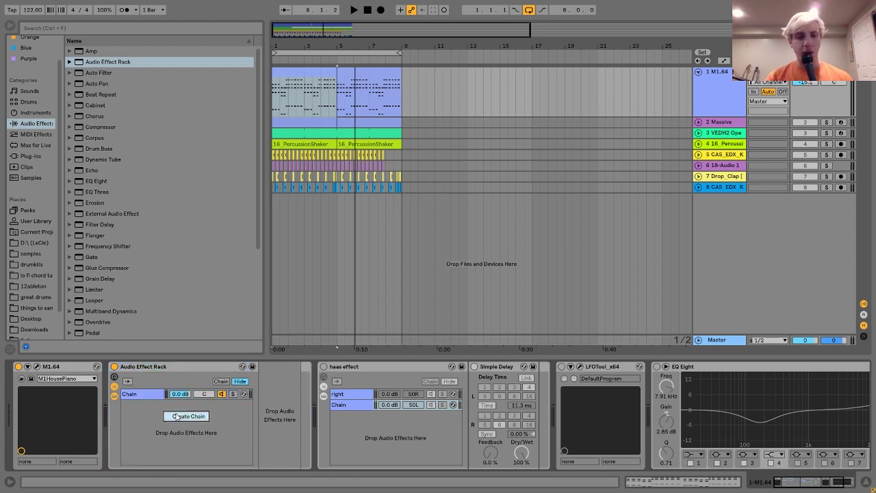
pyautogui.click(175, 414)
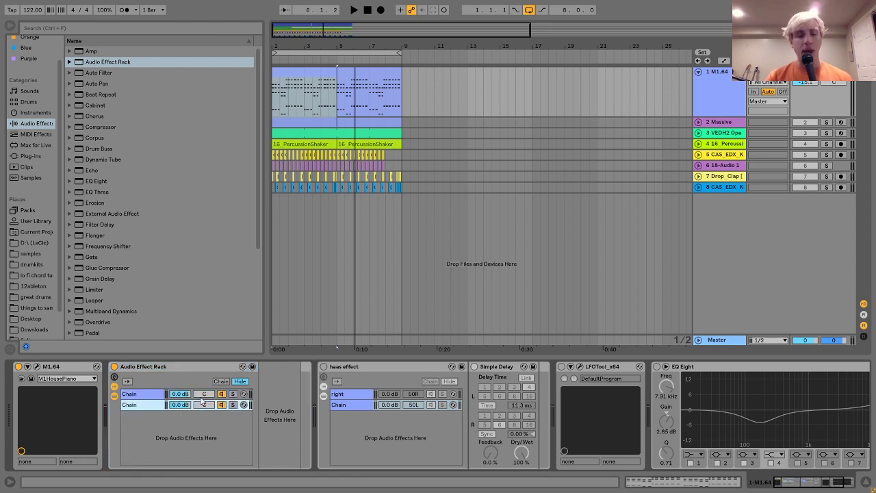
pyautogui.moveTo(204, 394); pyautogui.dragTo(205, 297)
# Add a Simple Delay to the 50R chain, link its two channels and switch it from Sync to Time
pyautogui.scroll(-4, 206, 294)
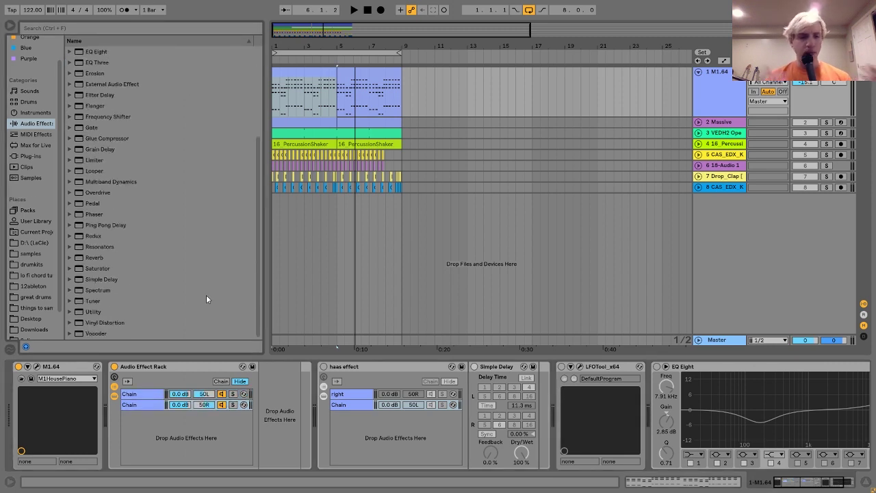
pyautogui.moveTo(98, 281); pyautogui.dragTo(164, 404)
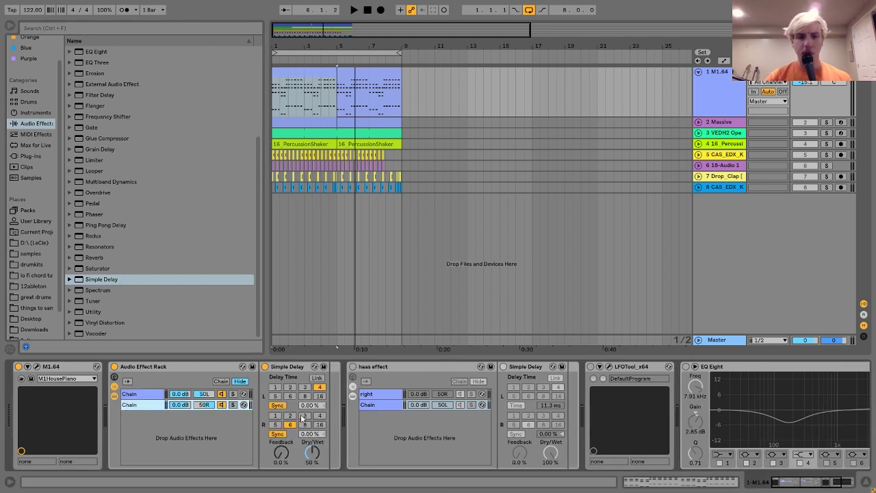
pyautogui.click(317, 378)
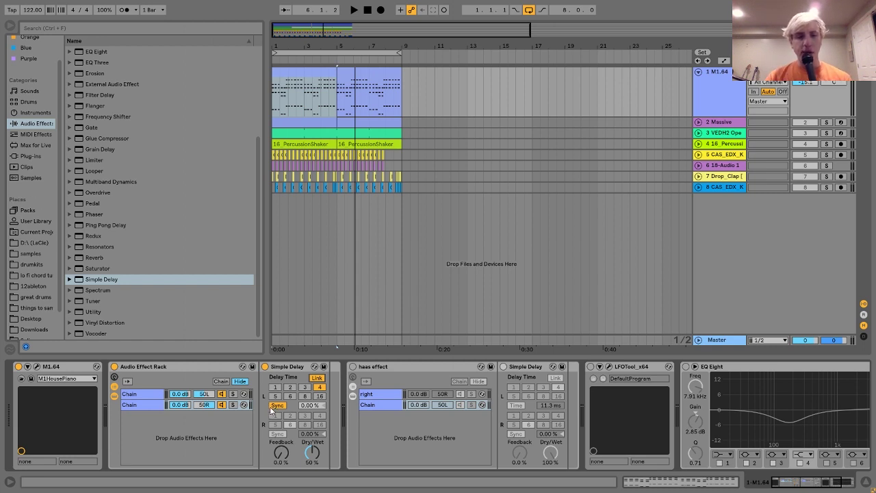
pyautogui.click(273, 407)
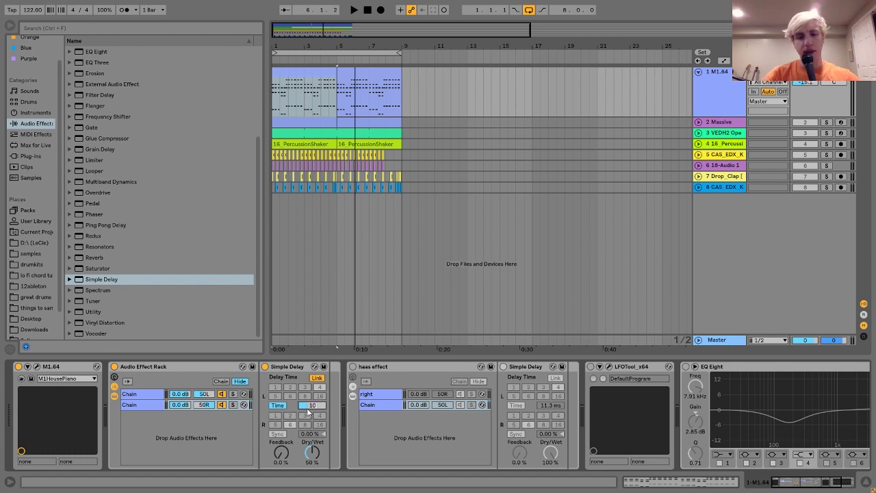
# Set the Simple Delay's time to 10 ms and its Dry/Wet to 100%
pyautogui.click(309, 409)
pyautogui.write('10')
pyautogui.press('Return')
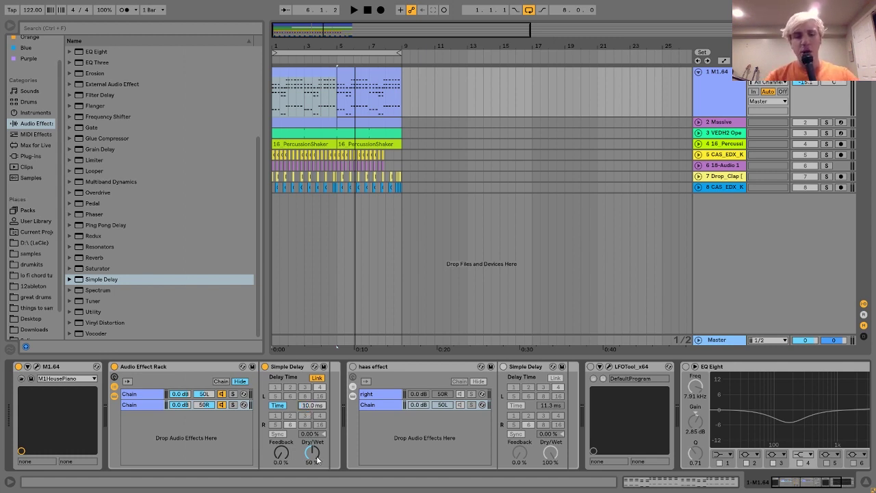
pyautogui.moveTo(317, 459); pyautogui.dragTo(317, 425)
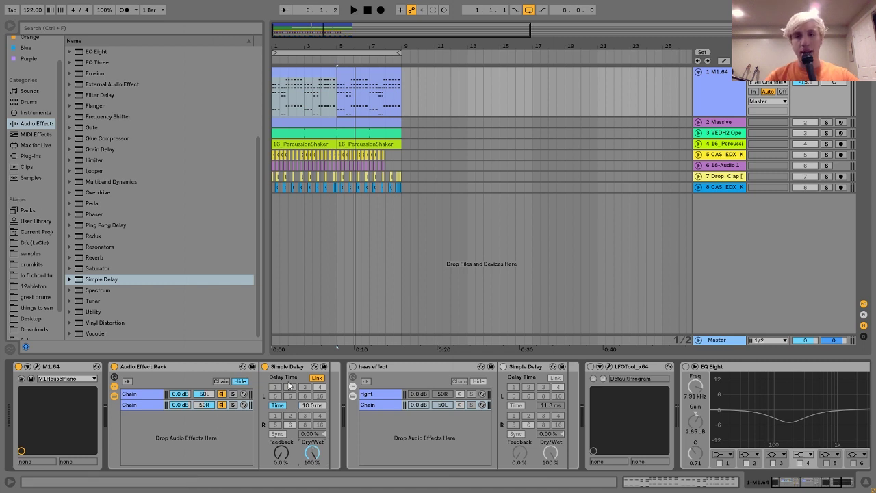
# Audition the piano through the new Audio Effect Rack and delete that rack from the track
pyautogui.press('space')
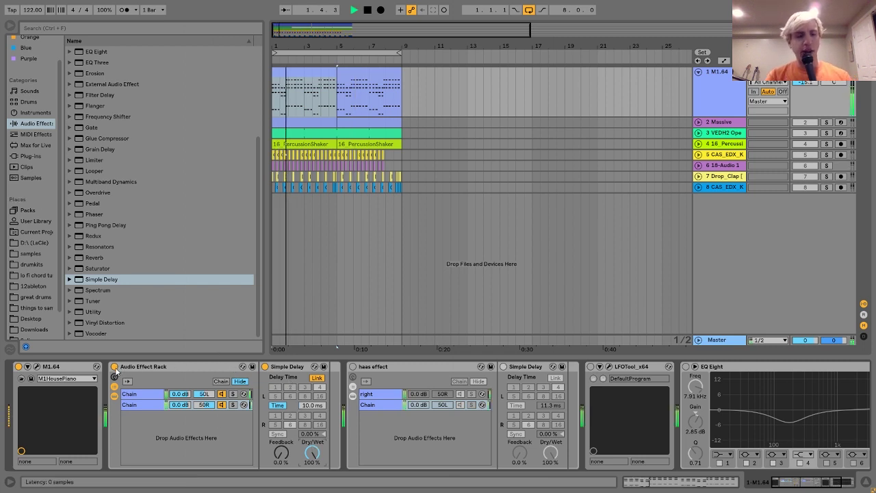
pyautogui.press('space')
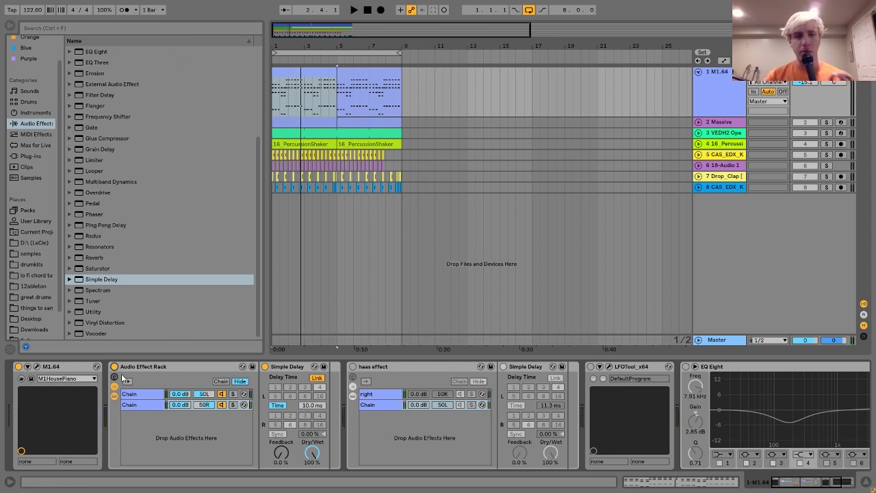
pyautogui.click(157, 367)
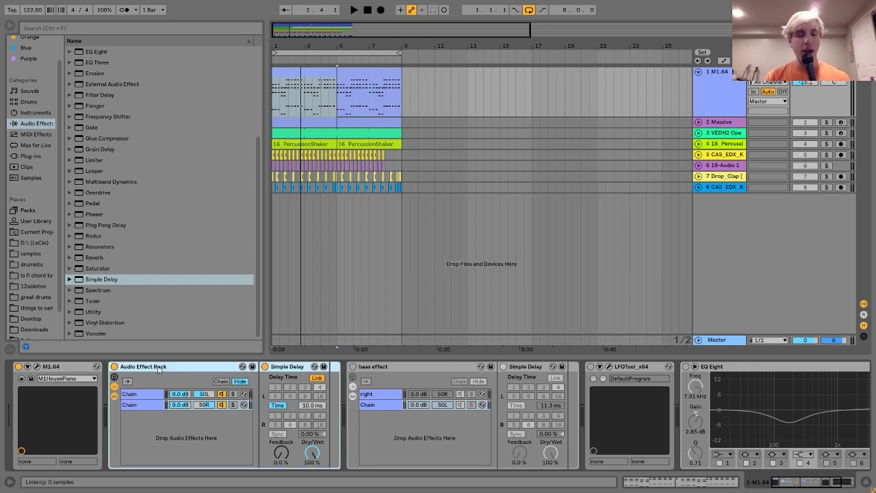
pyautogui.press('Delete')
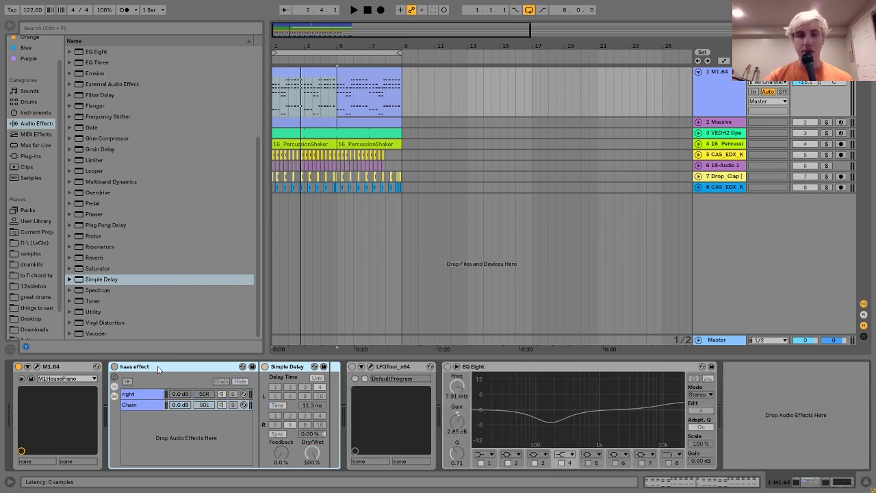
# Turn the haas effect rack back on and audition the piano with the EQ Eight bypassed and switched on
pyautogui.click(114, 366)
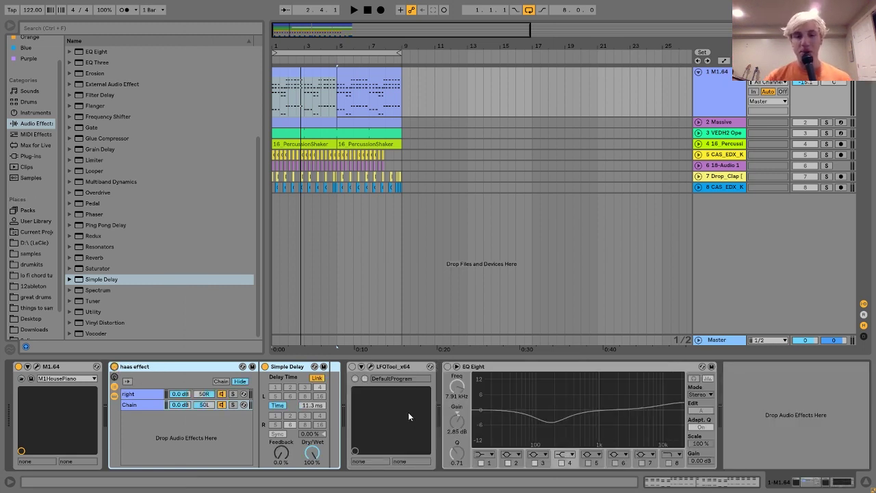
pyautogui.click(447, 367)
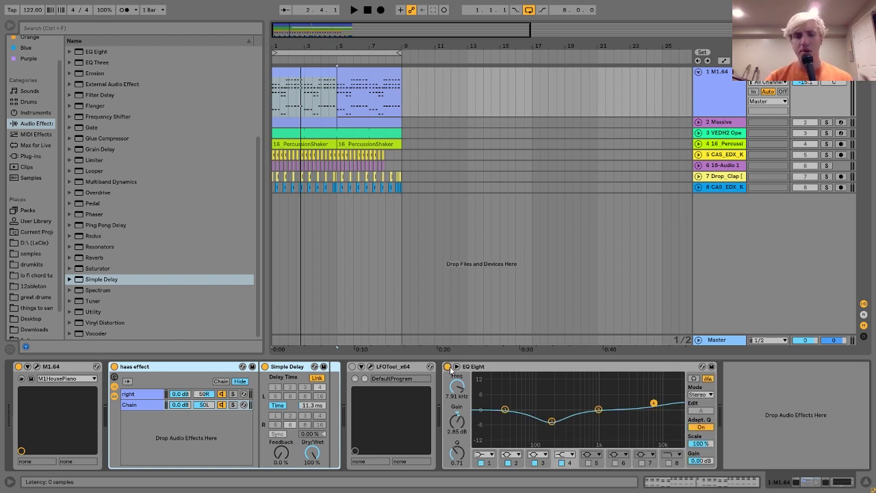
pyautogui.click(448, 367)
pyautogui.click(448, 367)
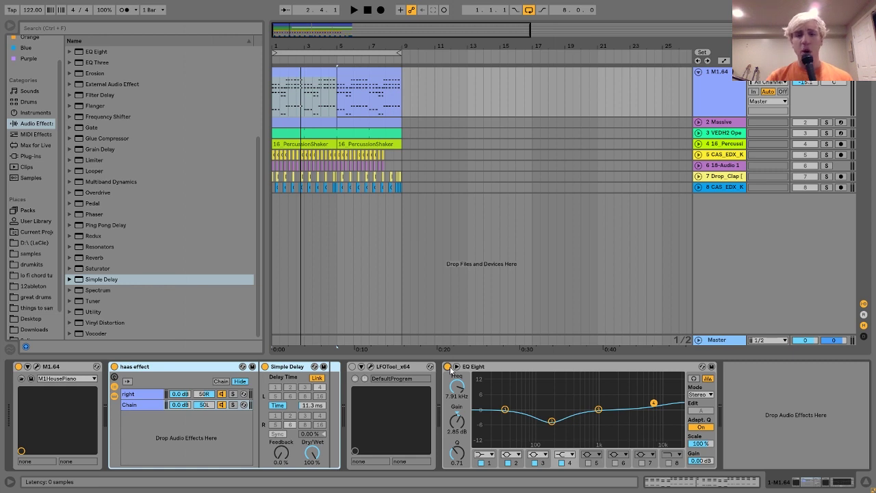
pyautogui.click(448, 367)
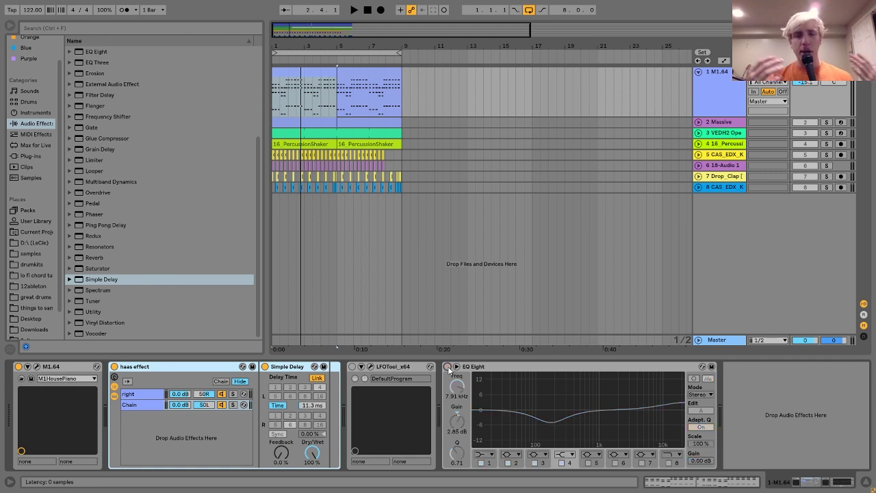
pyautogui.press('space')
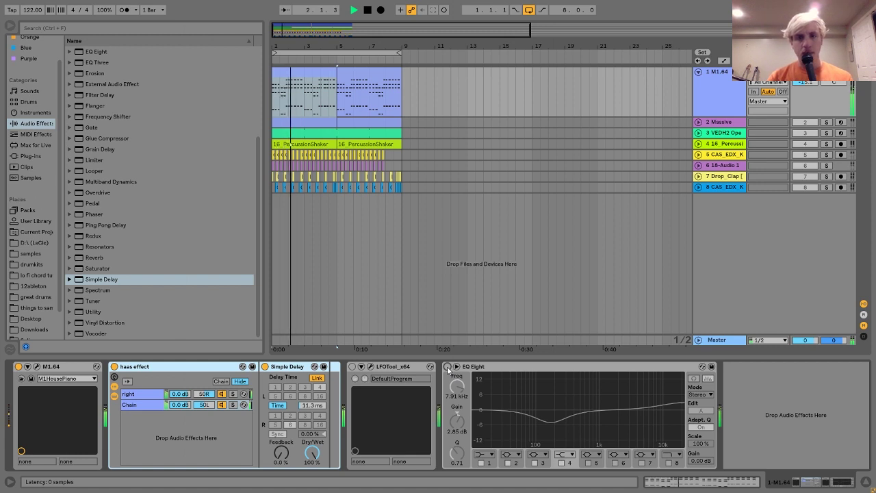
pyautogui.click(448, 368)
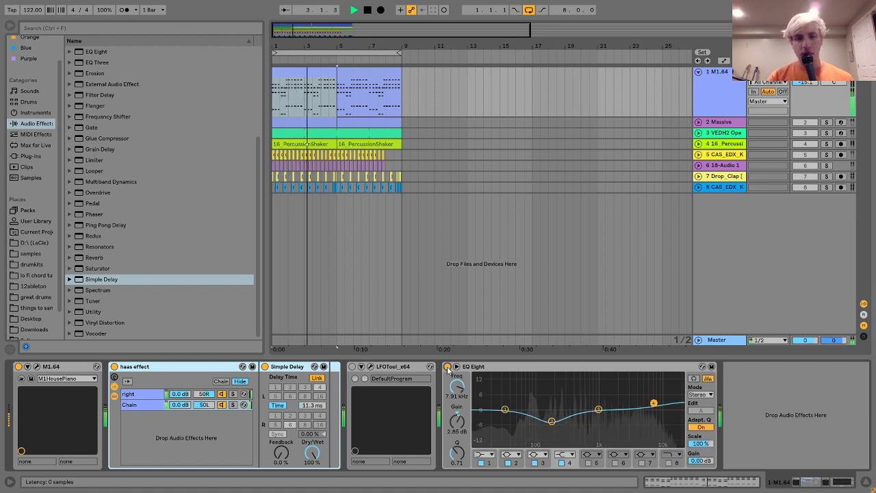
# Set the EQ Eight's band 4 to 5.08 dB at 6.67 kHz and compare the piano with the EQ off and on
pyautogui.moveTo(654, 403); pyautogui.dragTo(649, 397)
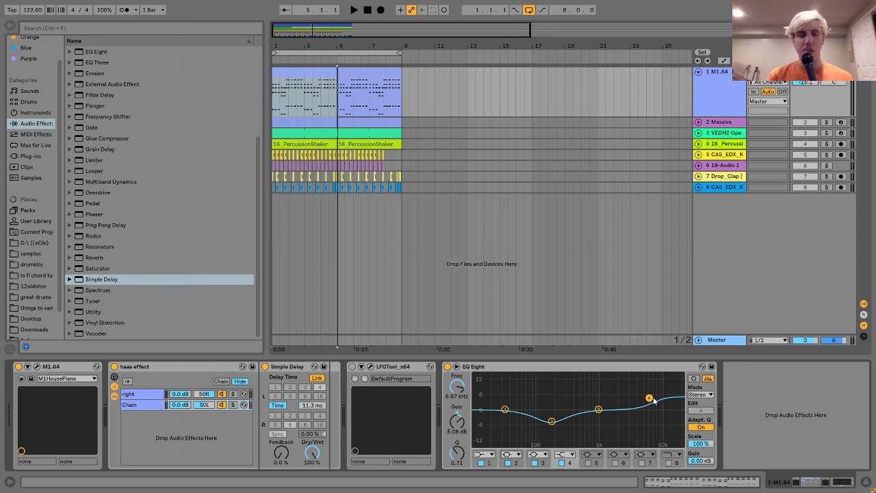
pyautogui.press('space')
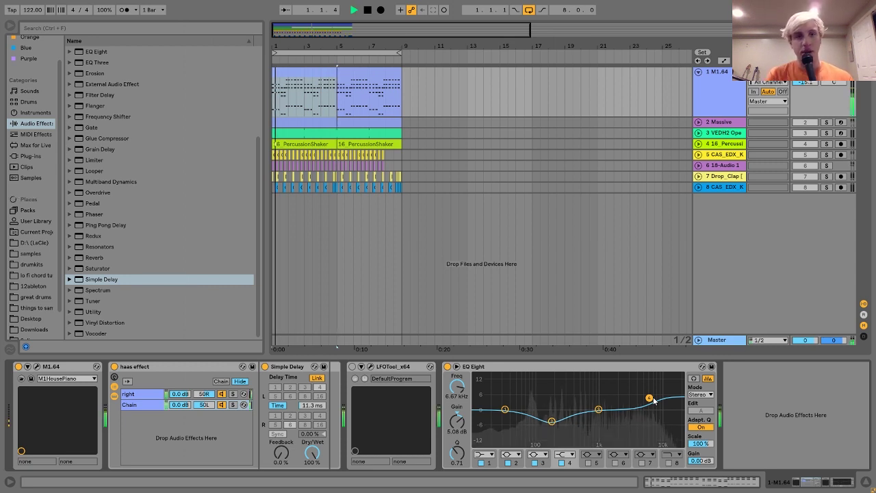
pyautogui.click(447, 367)
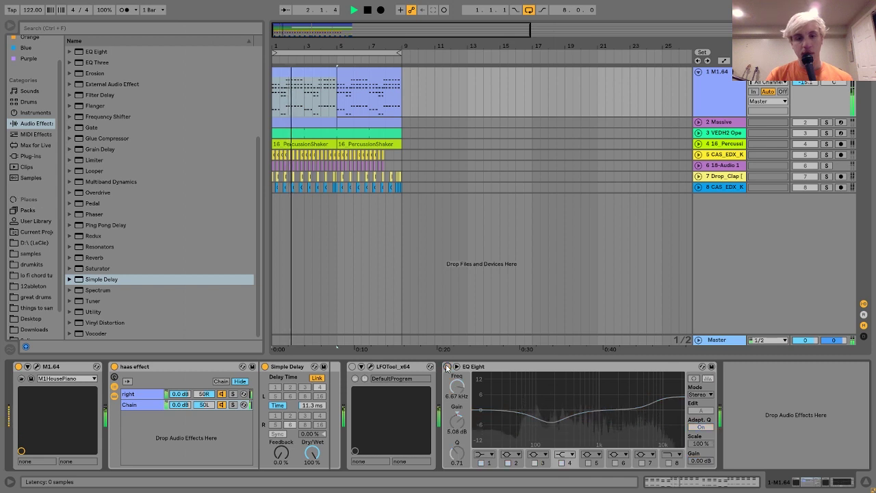
pyautogui.click(447, 367)
pyautogui.click(447, 367)
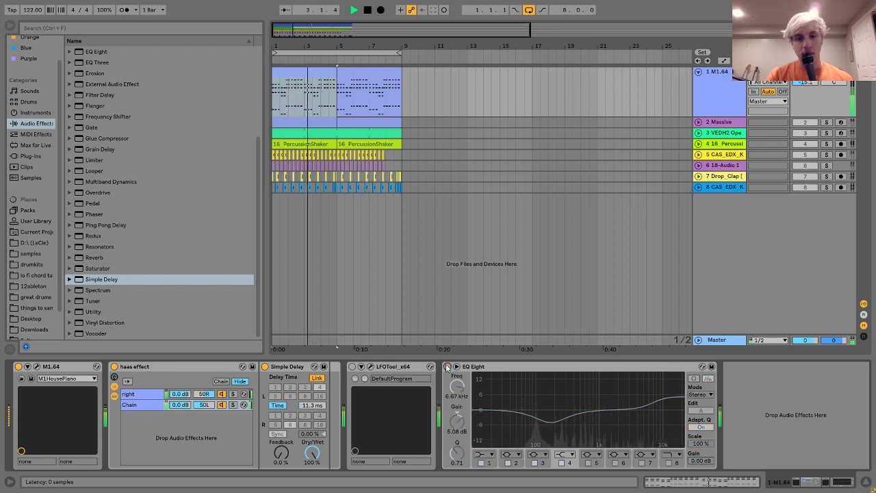
pyautogui.click(447, 367)
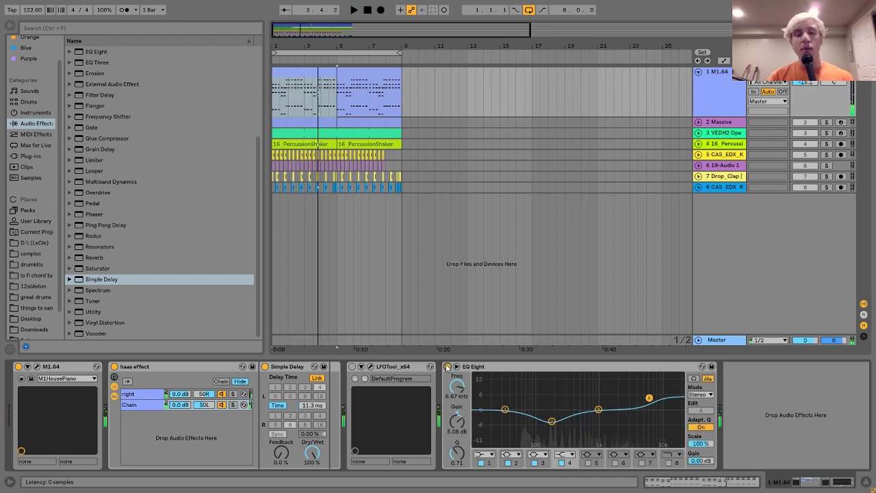